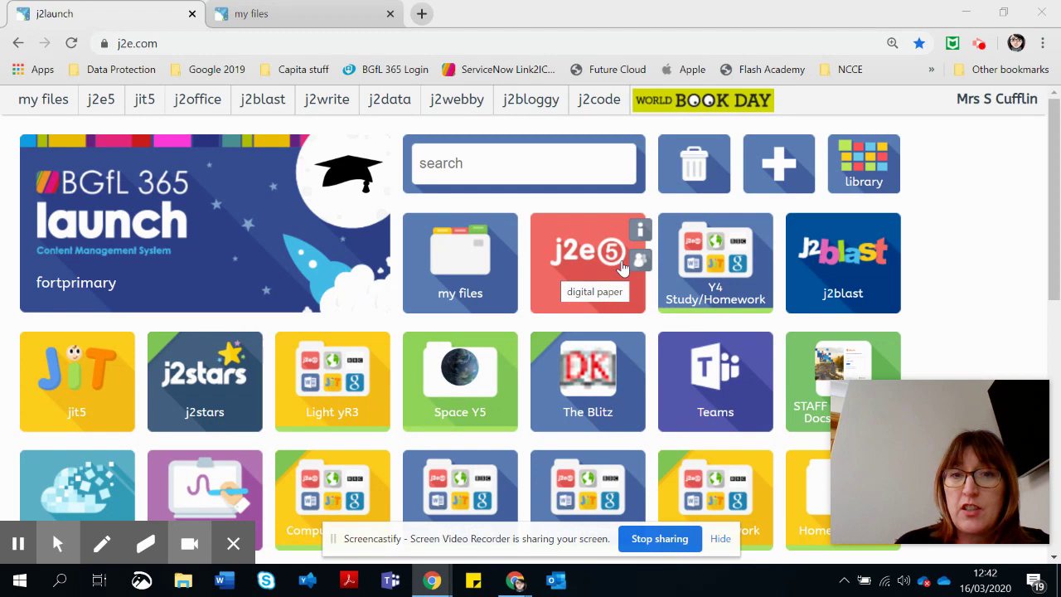
Open the Skeleton Home Learning Task from my files for editing and save it under its existing title
{"action": "left_click", "coordinate": [469, 294]}
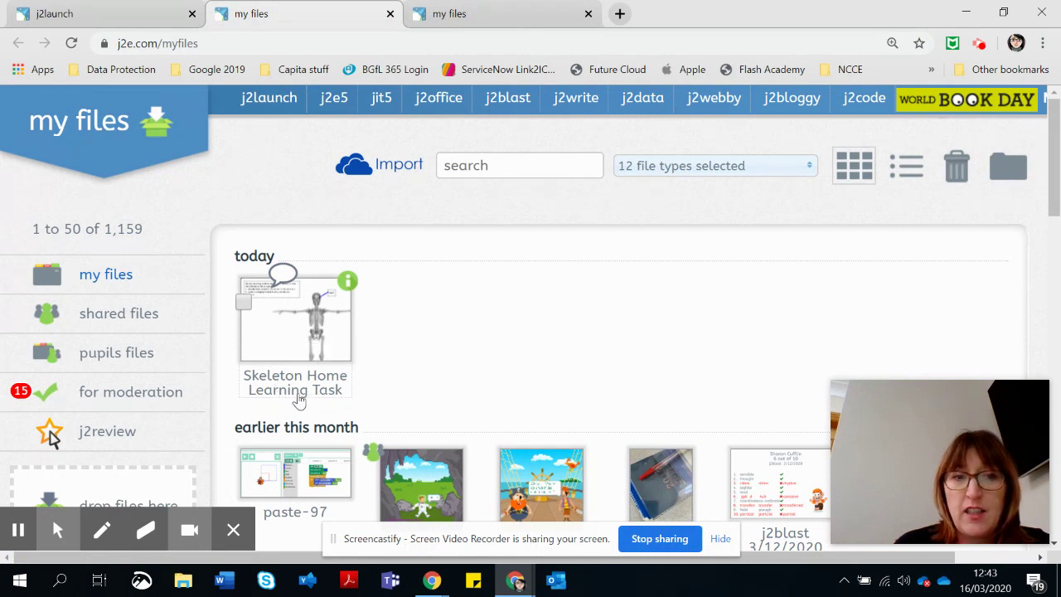
{"action": "left_click", "coordinate": [281, 340]}
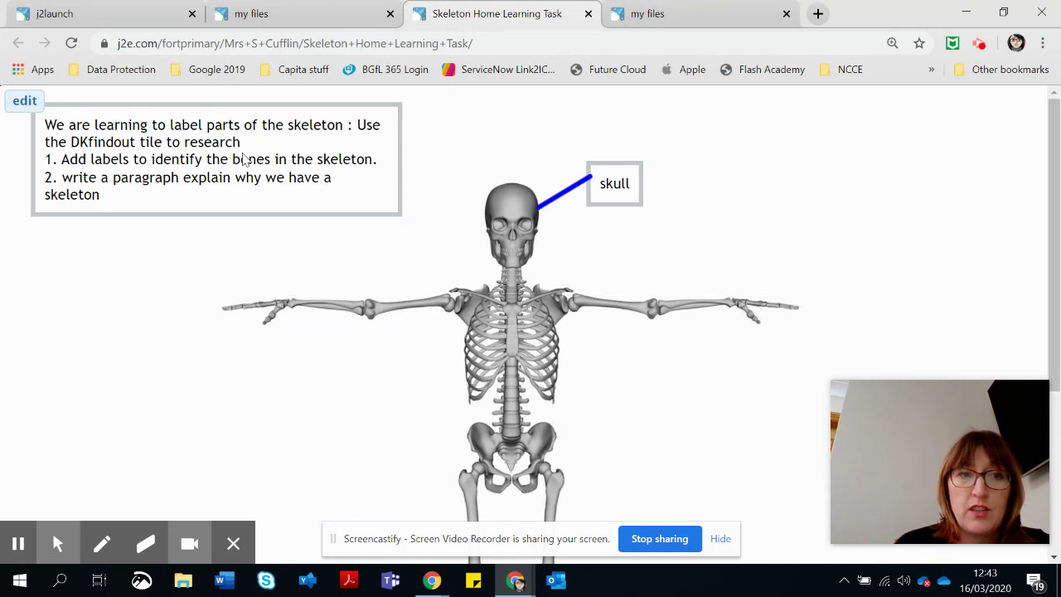
{"action": "left_click", "coordinate": [24, 100]}
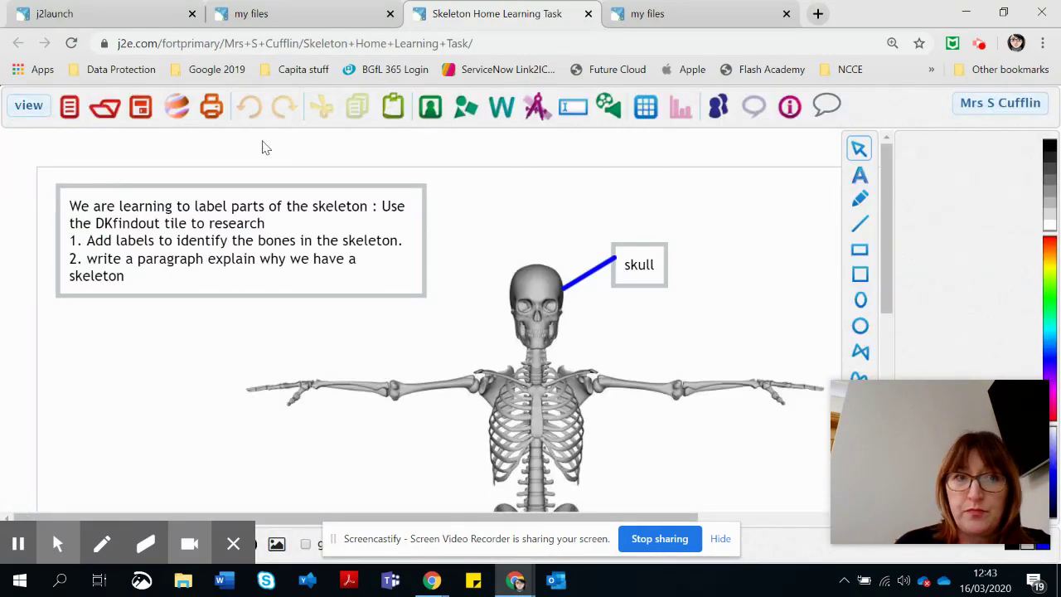
{"action": "left_click", "coordinate": [139, 106]}
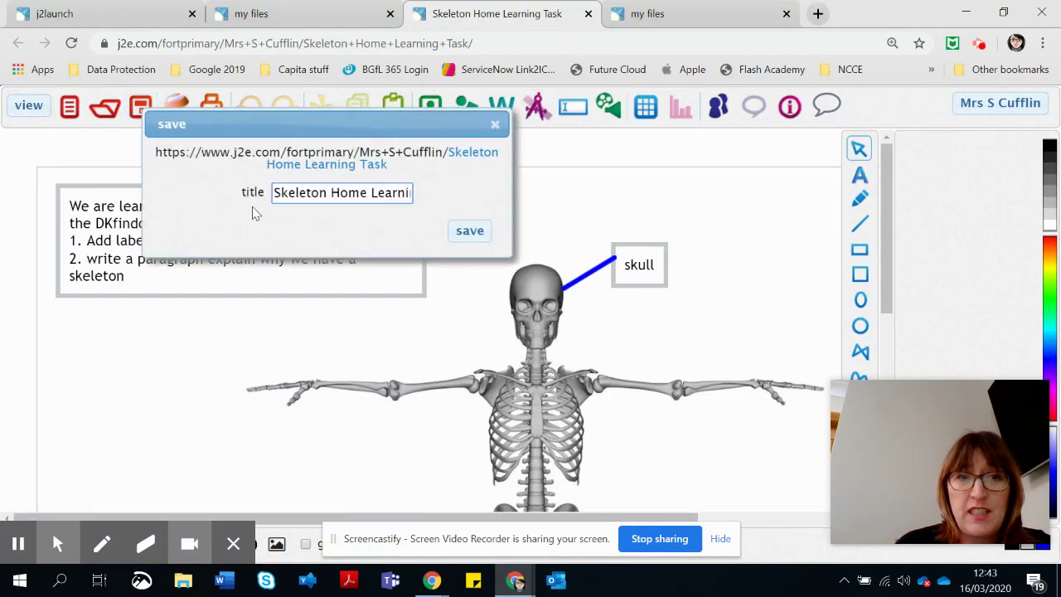
{"action": "left_click", "coordinate": [469, 230]}
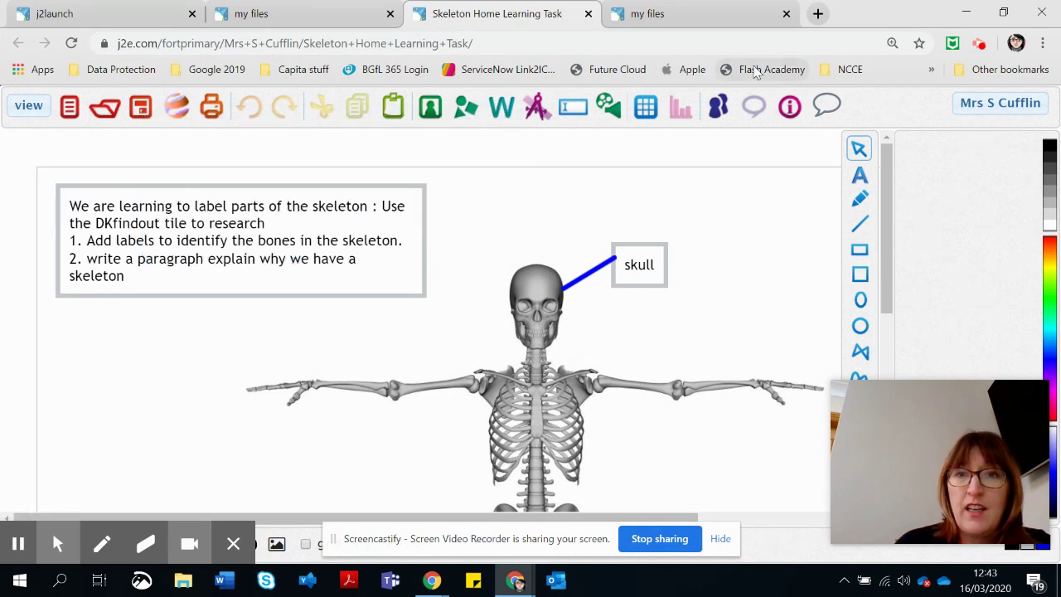
Share the Skeleton Home Learning Task privately as a worksheet with class 4AJ and close the sharing settings
{"action": "left_click", "coordinate": [717, 110]}
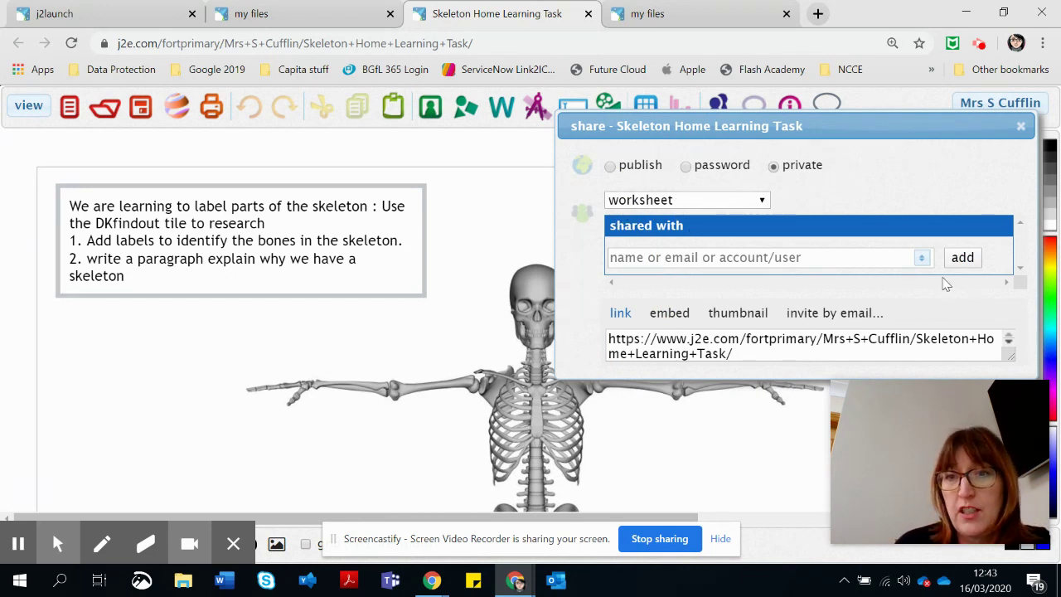
{"action": "left_click", "coordinate": [922, 259]}
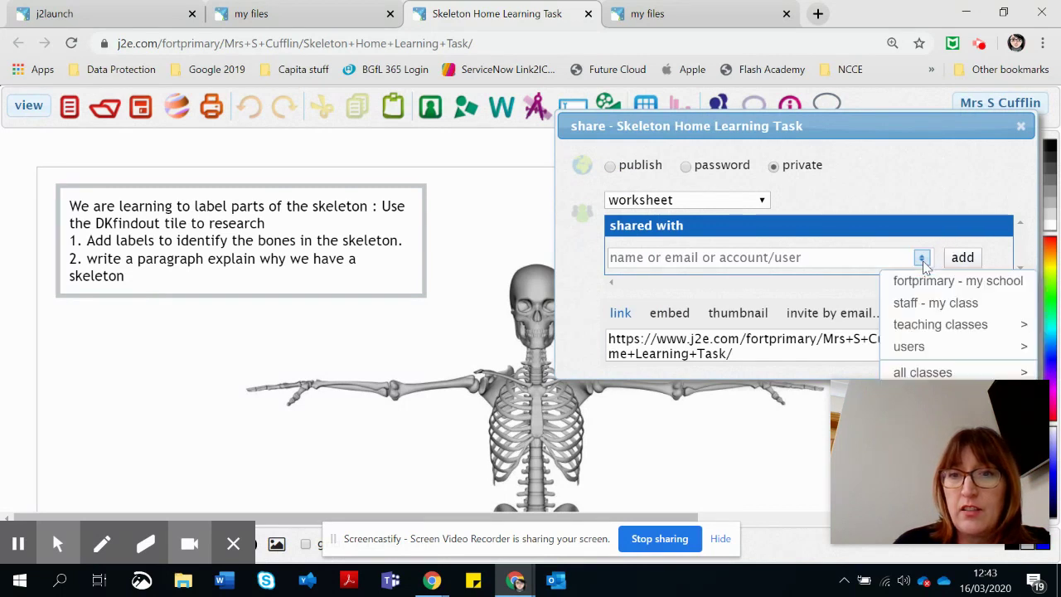
{"action": "mouse_move", "coordinate": [920, 372]}
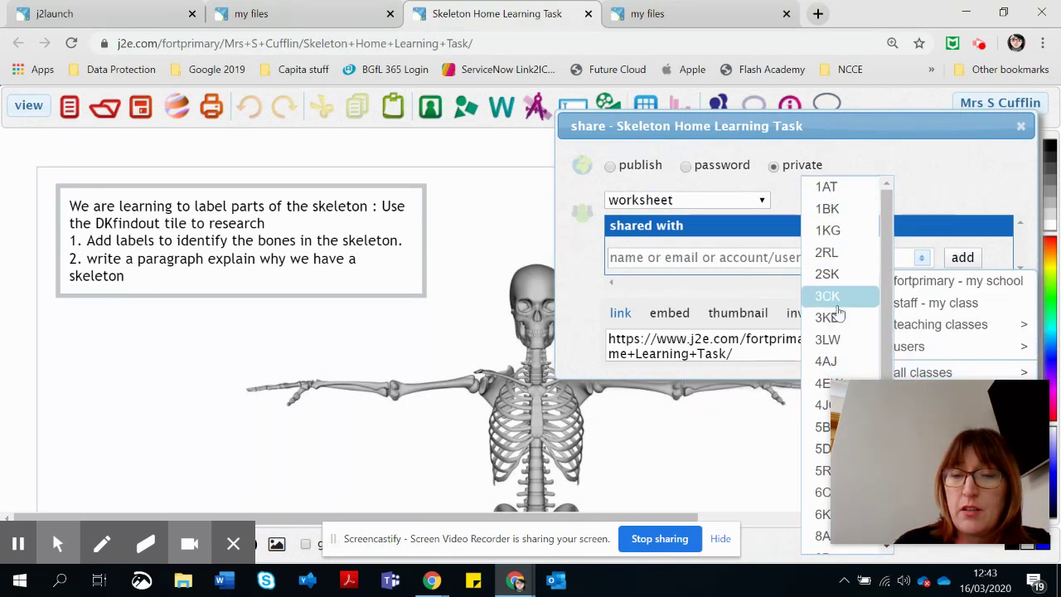
{"action": "left_click", "coordinate": [820, 365]}
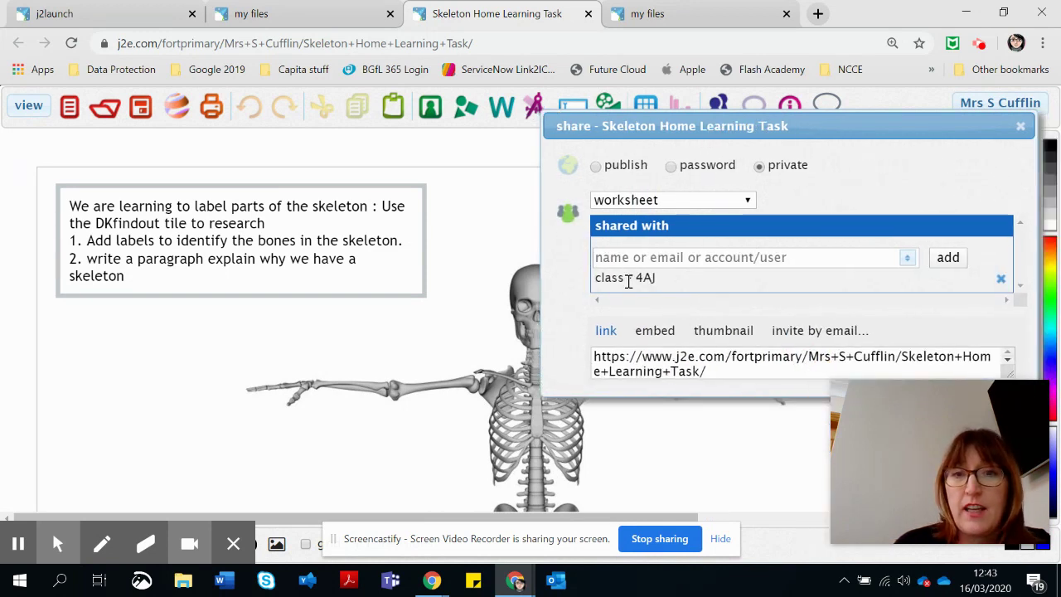
{"action": "left_click_drag", "start_coordinate": [878, 126], "coordinate": [695, 102]}
{"action": "left_click", "coordinate": [840, 102]}
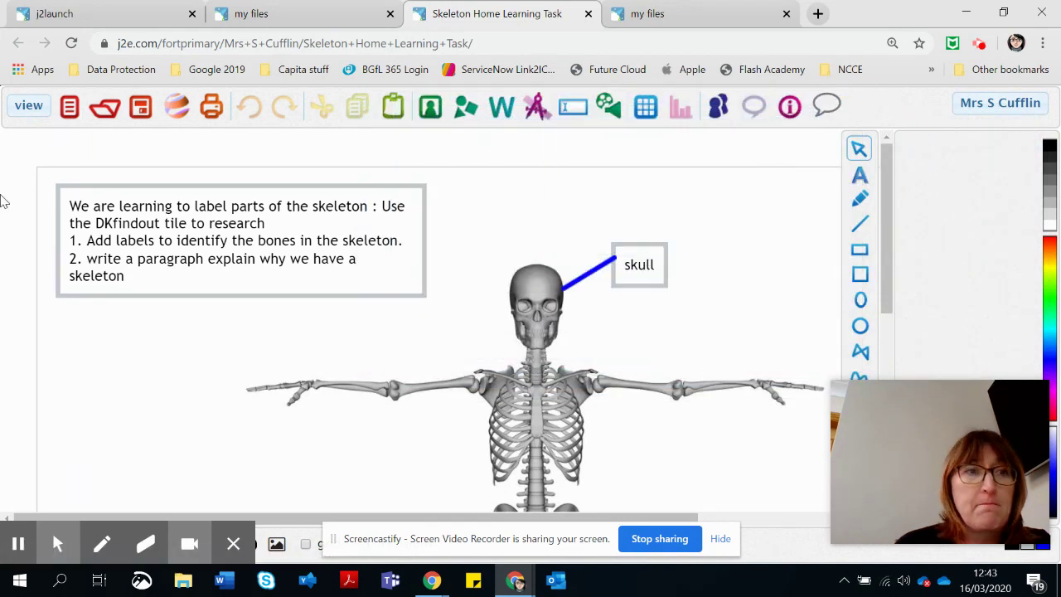
Return to my files and check the sharing marker on the Skeleton Home Learning Task
{"action": "left_click", "coordinate": [289, 20]}
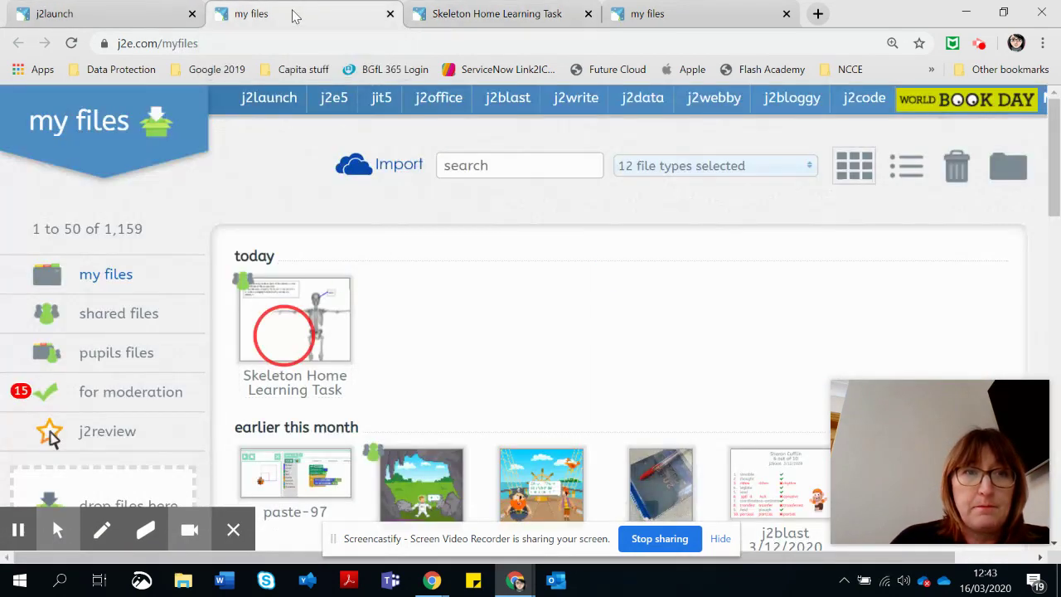
{"action": "left_click", "coordinate": [18, 529]}
{"action": "left_click", "coordinate": [18, 529]}
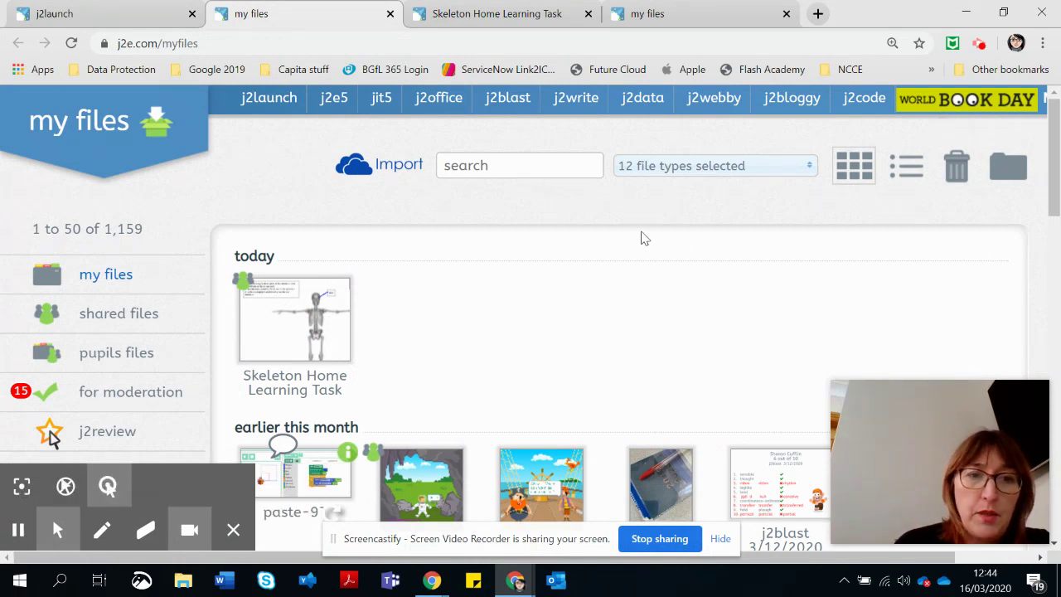
{"action": "mouse_move", "coordinate": [286, 278]}
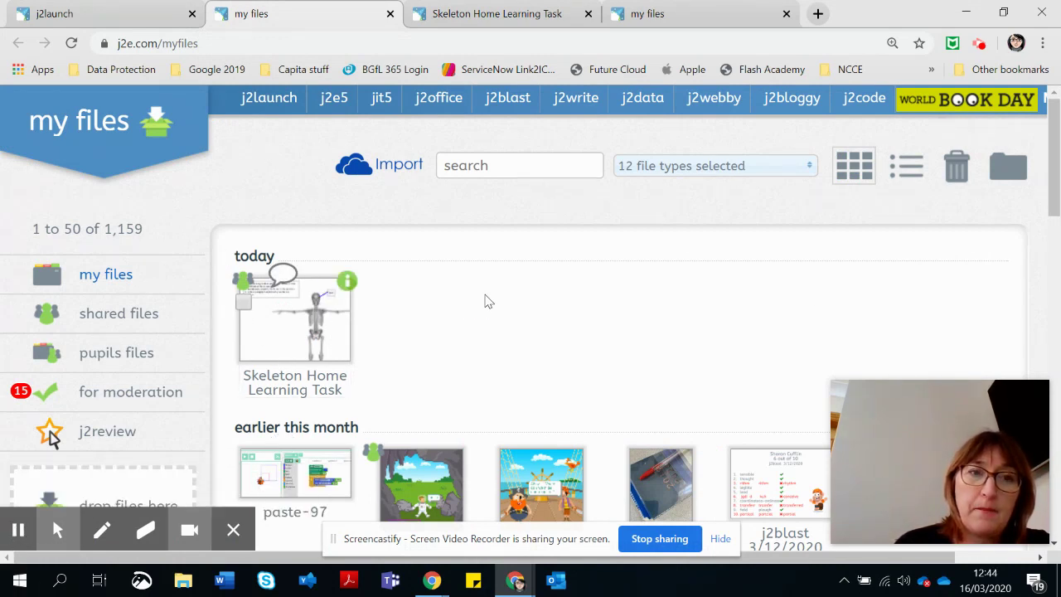
Go back to the j2launch page and open the shared files tile
{"action": "left_click", "coordinate": [268, 100]}
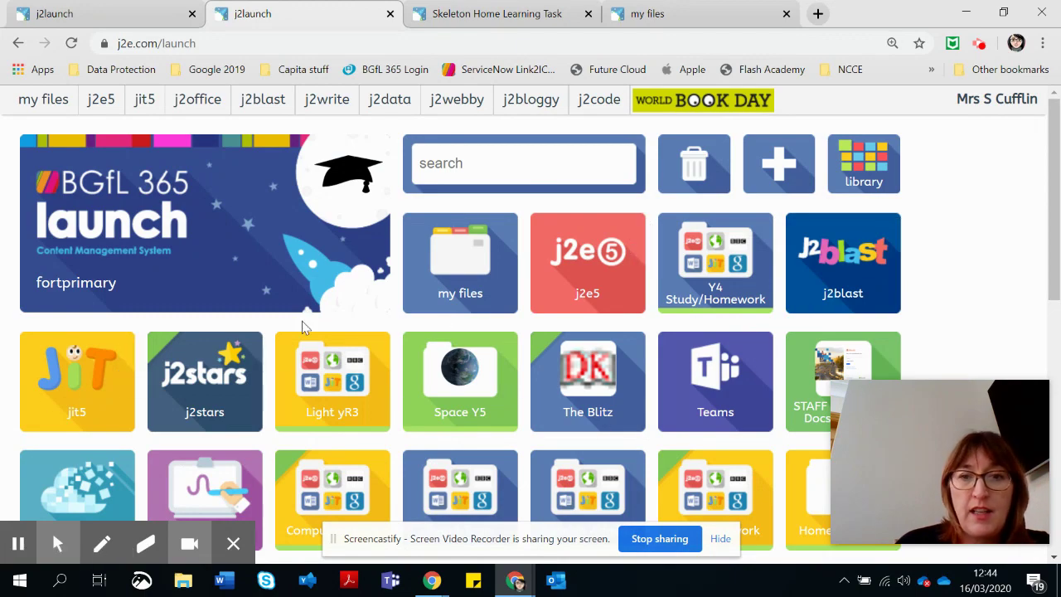
{"action": "scroll", "coordinate": [547, 355], "scroll_direction": "down", "scroll_amount": 2}
{"action": "scroll", "coordinate": [547, 355], "scroll_direction": "down", "scroll_amount": 3}
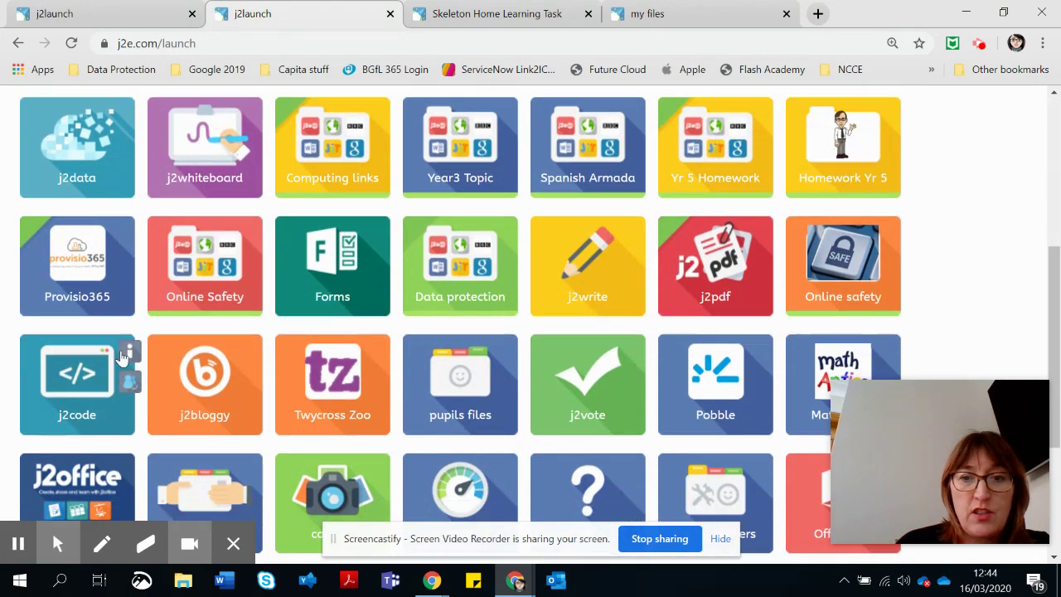
{"action": "scroll", "coordinate": [759, 269], "scroll_direction": "down", "scroll_amount": 2}
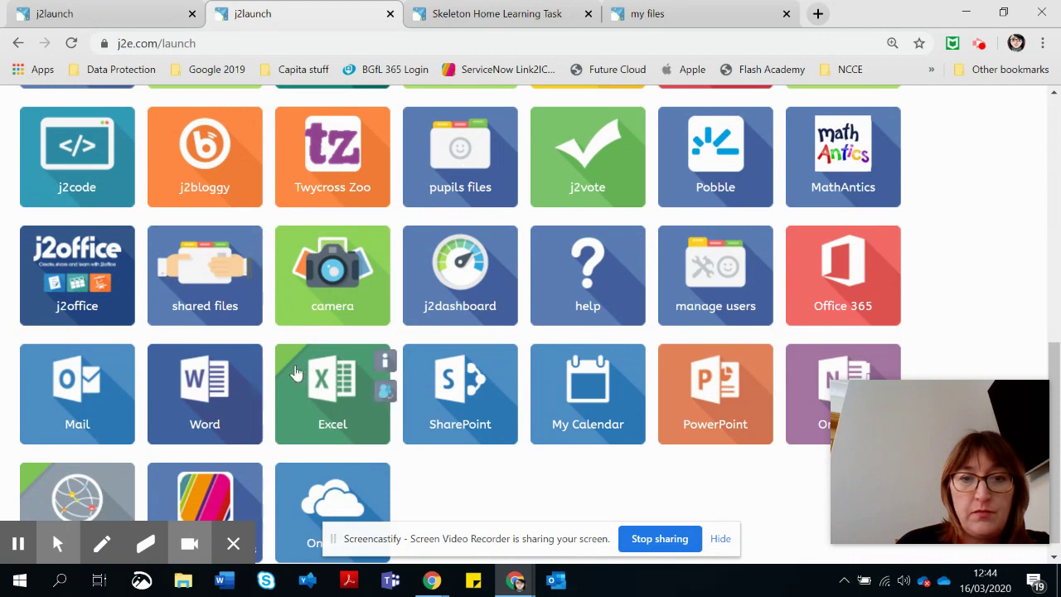
{"action": "scroll", "coordinate": [411, 366], "scroll_direction": "up", "scroll_amount": 2}
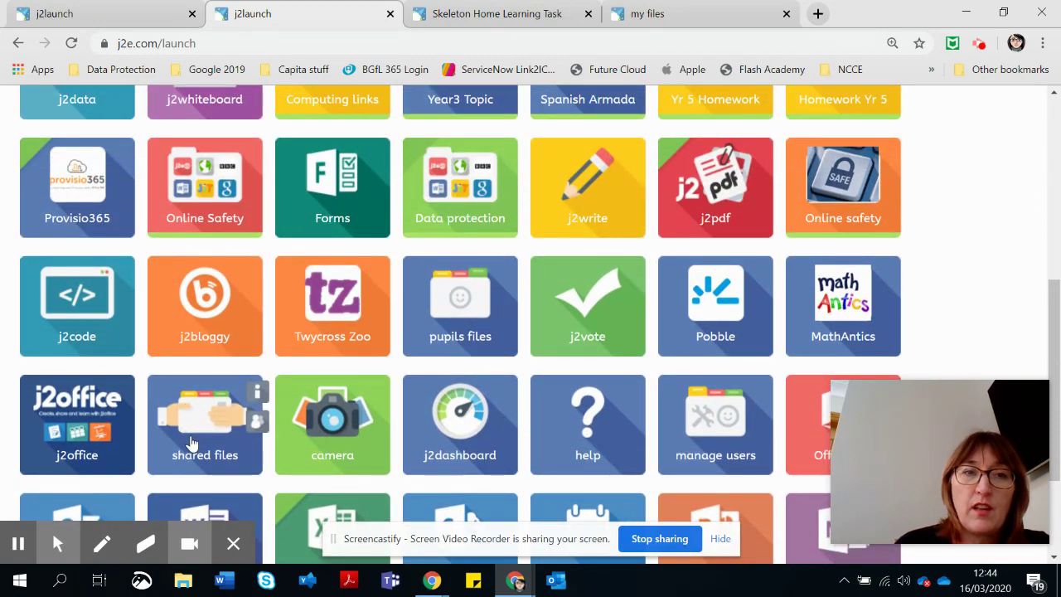
{"action": "left_click", "coordinate": [178, 396]}
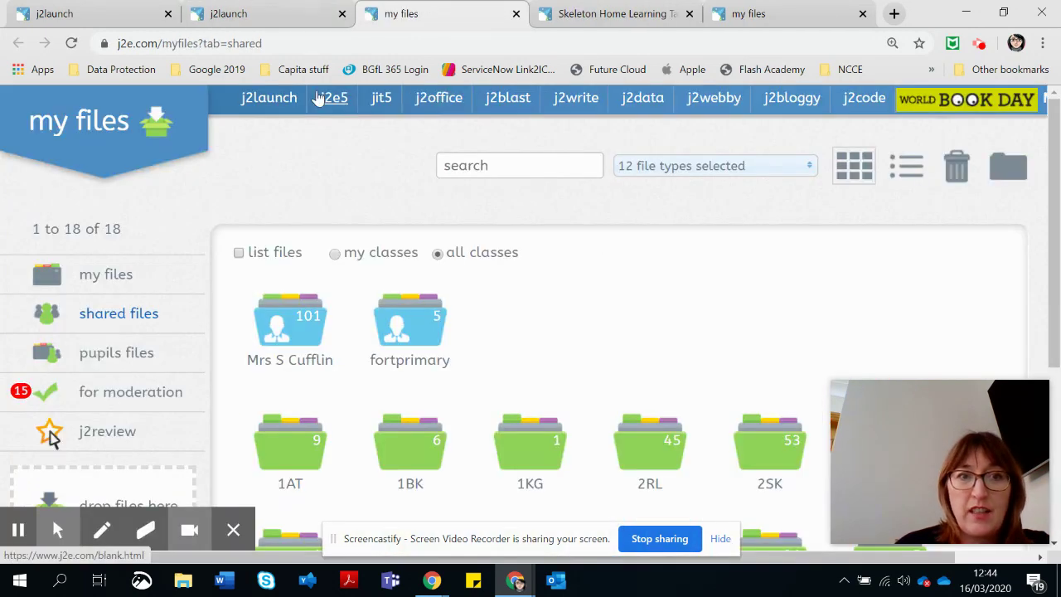
View the Skeleton Home Learning Task in class 4AJ's shared folder and close it again
{"action": "scroll", "coordinate": [576, 320], "scroll_direction": "down", "scroll_amount": 1}
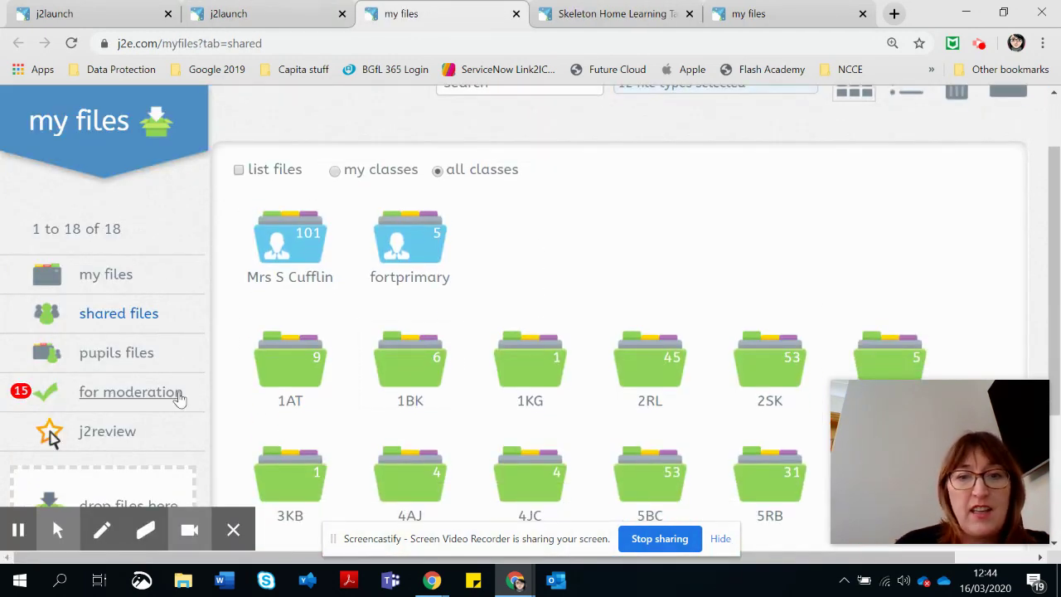
{"action": "scroll", "coordinate": [388, 346], "scroll_direction": "down", "scroll_amount": 2}
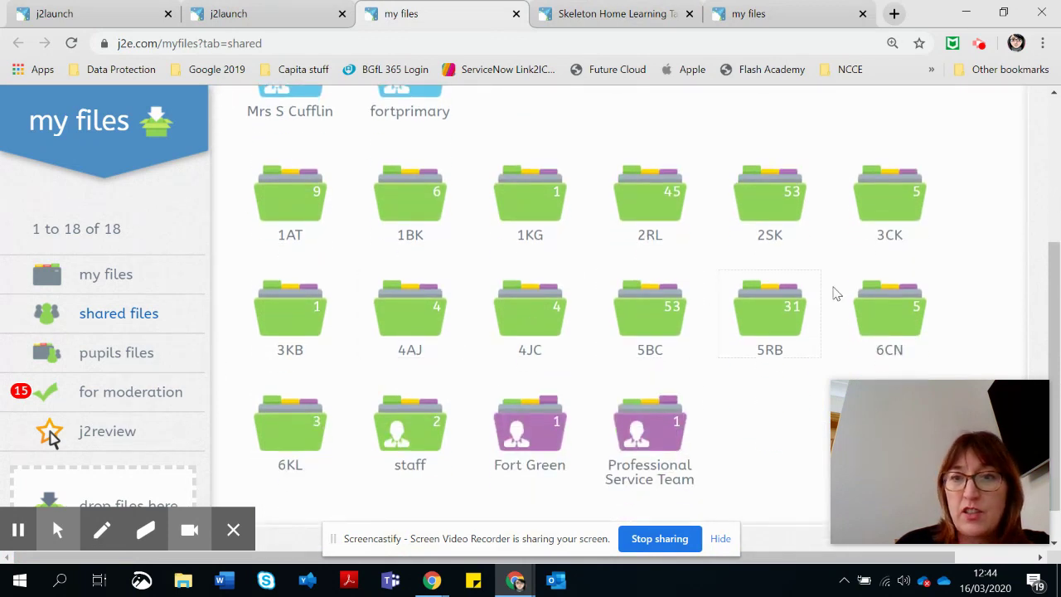
{"action": "left_click", "coordinate": [403, 315]}
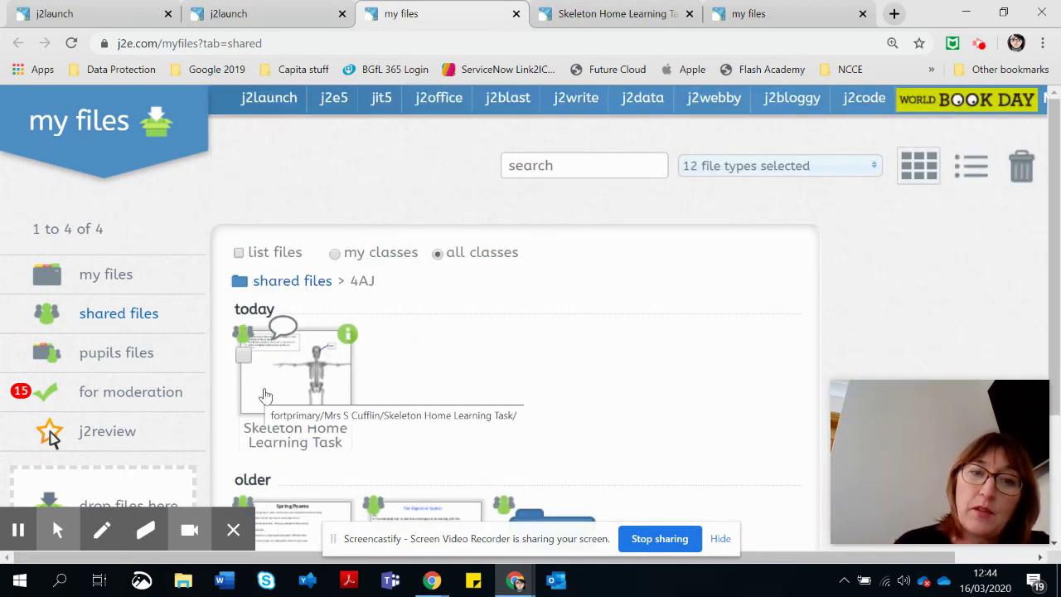
{"action": "left_click", "coordinate": [262, 392]}
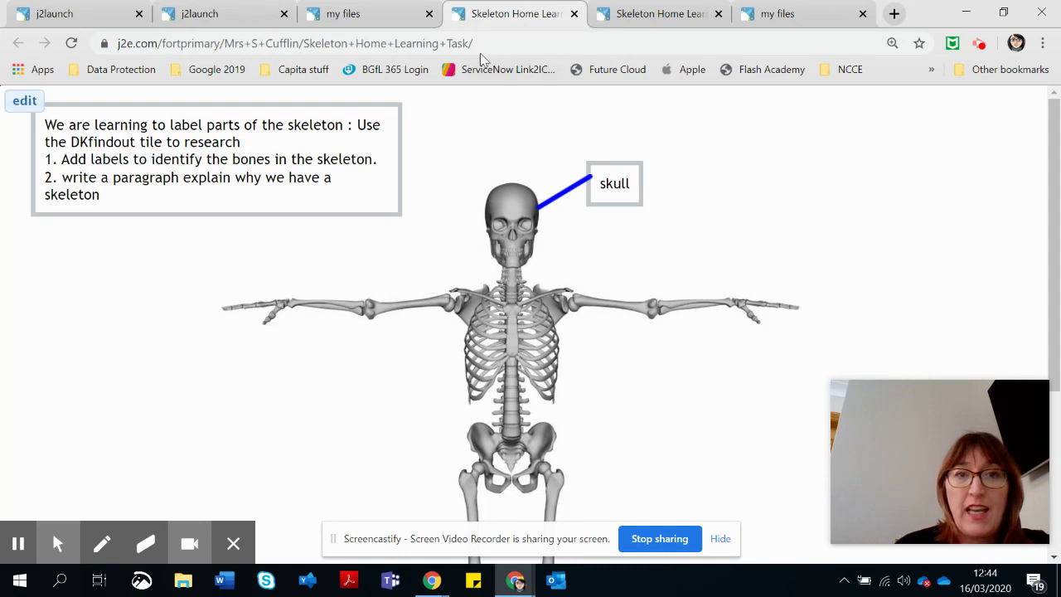
{"action": "left_click", "coordinate": [574, 13]}
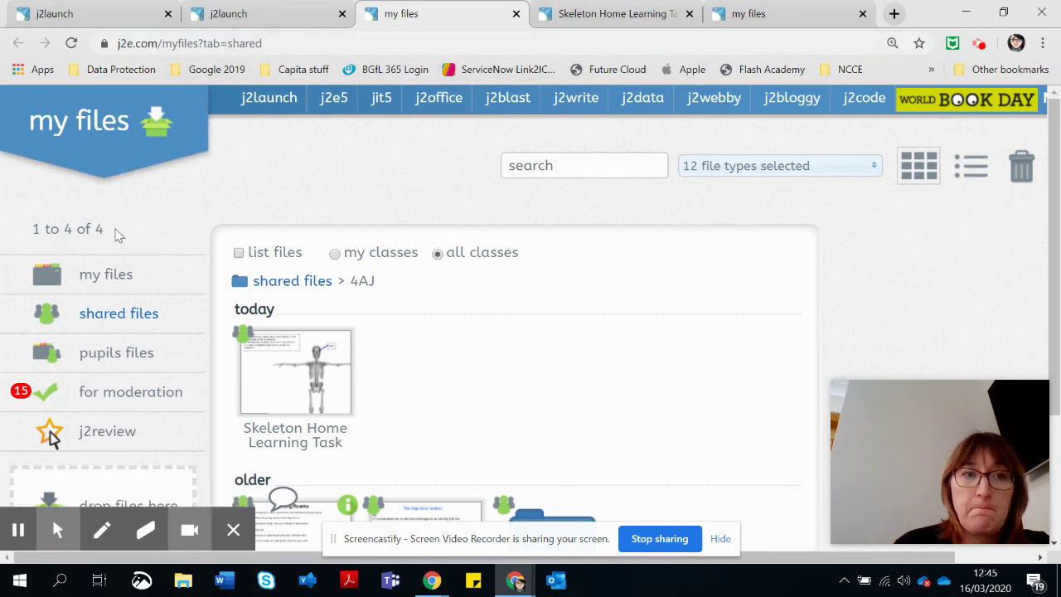
Switch from the shared files to the pupils files and open the class 4JC folder
{"action": "left_click", "coordinate": [77, 11]}
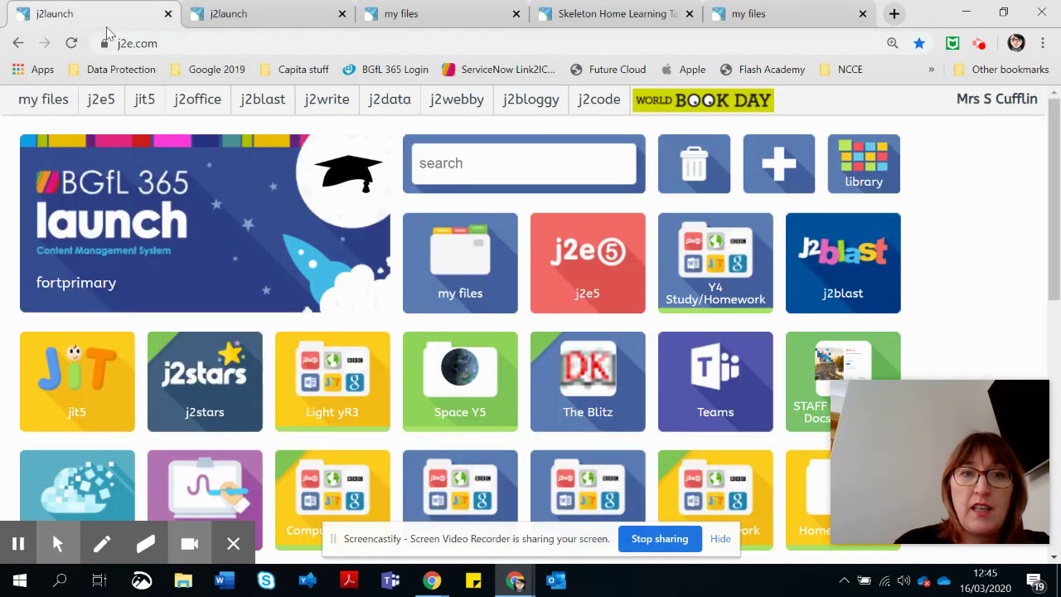
{"action": "left_click", "coordinate": [368, 11]}
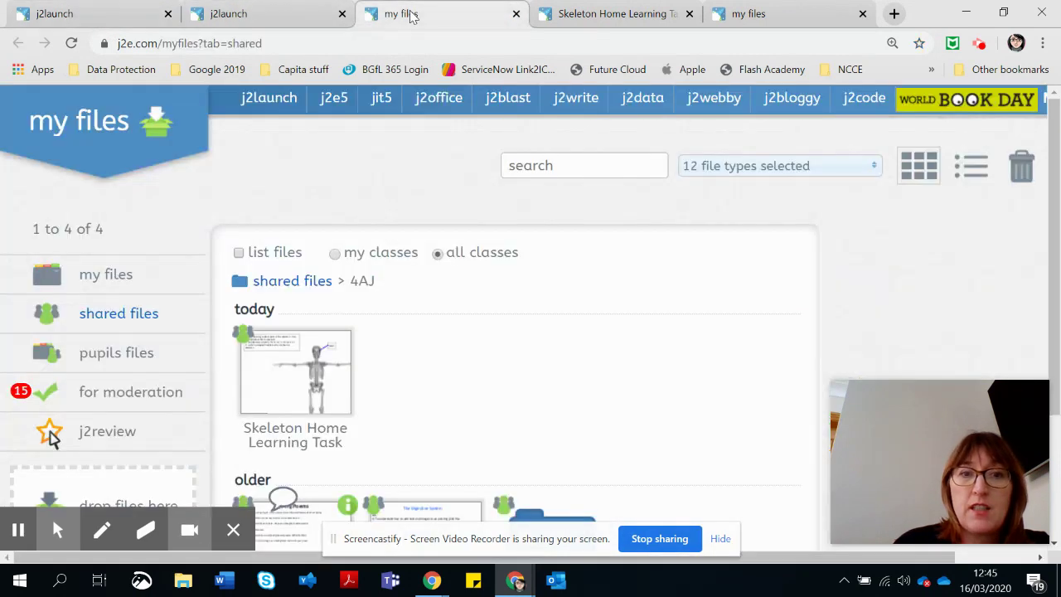
{"action": "left_click", "coordinate": [119, 353]}
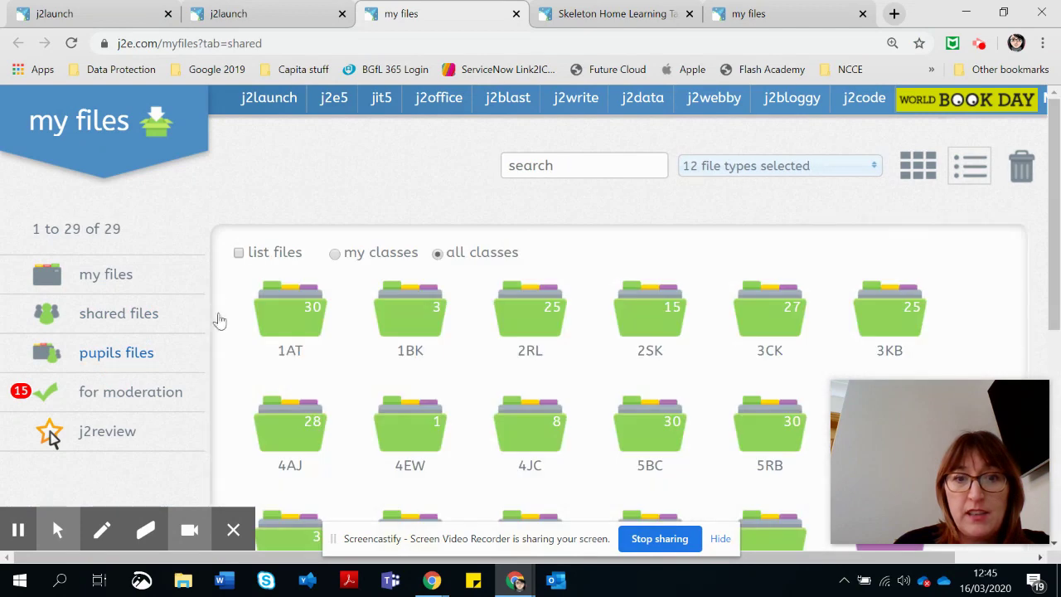
{"action": "scroll", "coordinate": [279, 224], "scroll_direction": "down", "scroll_amount": 2}
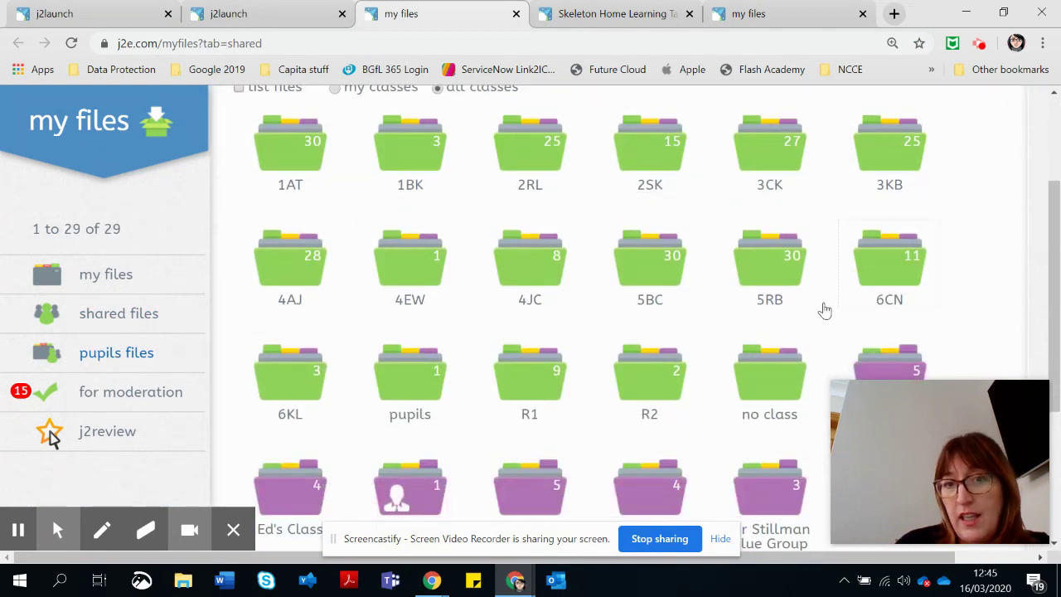
{"action": "left_click", "coordinate": [517, 246]}
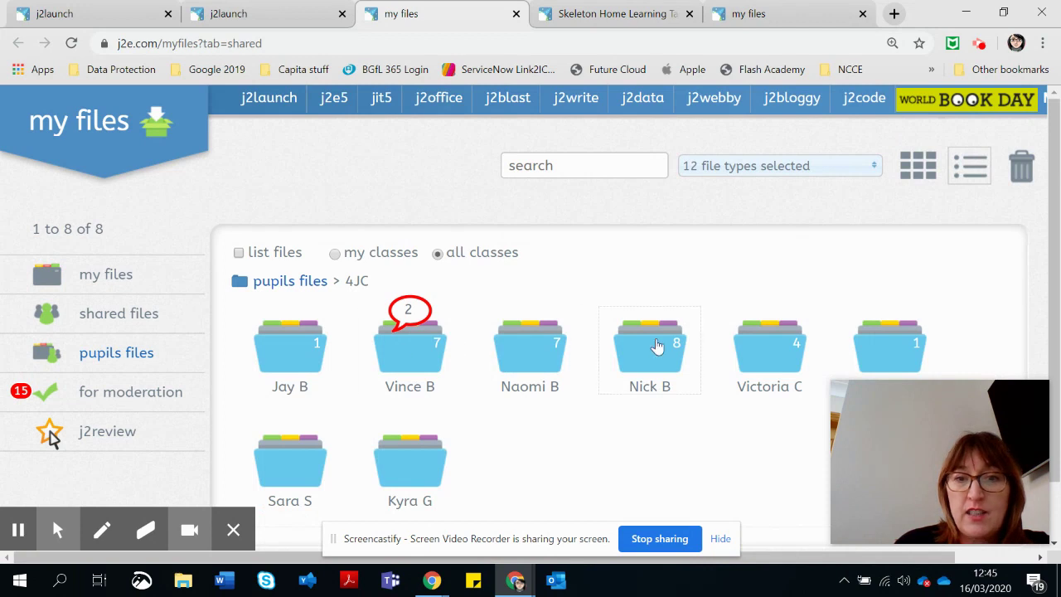
Open the third pupil's folder in class 4JC and bring up the learning conversation for the paint file
{"action": "scroll", "coordinate": [547, 353], "scroll_direction": "down", "scroll_amount": 1}
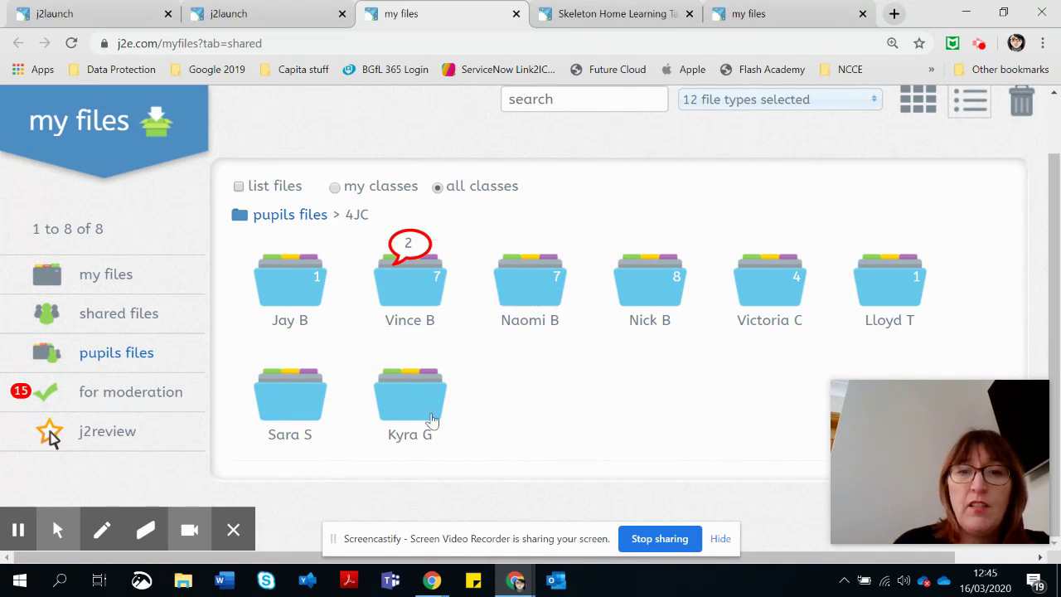
{"action": "left_click", "coordinate": [534, 286]}
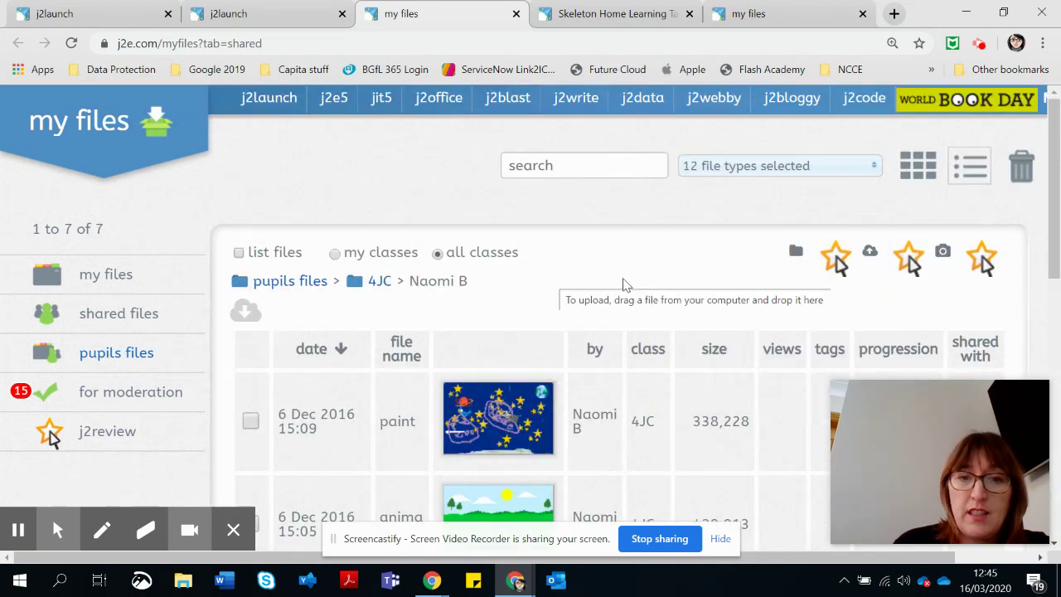
{"action": "scroll", "coordinate": [531, 332], "scroll_direction": "down", "scroll_amount": 1}
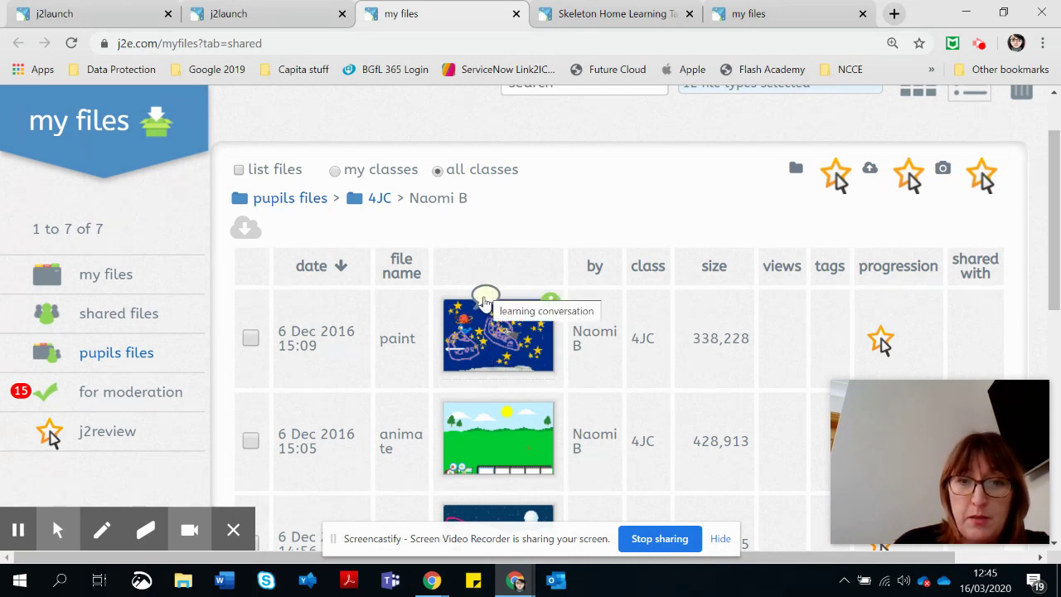
{"action": "left_click", "coordinate": [485, 298]}
{"action": "left_click", "coordinate": [746, 160]}
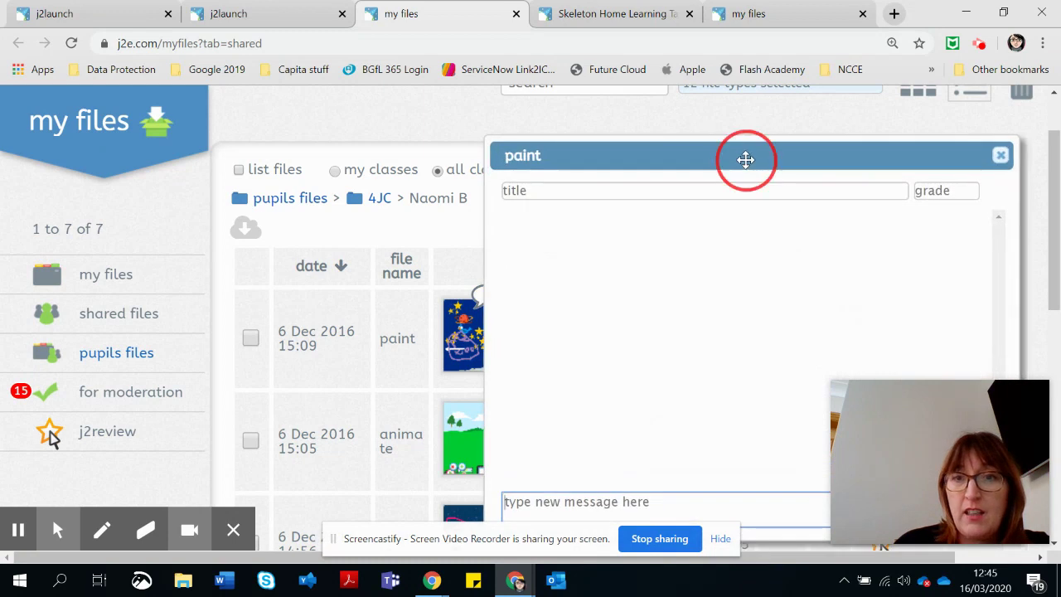
{"action": "left_click_drag", "start_coordinate": [746, 160], "coordinate": [526, 109]}
Title the paint file's learning conversation with the teacher's name
{"action": "left_click", "coordinate": [308, 143]}
{"action": "left_click", "coordinate": [311, 144]}
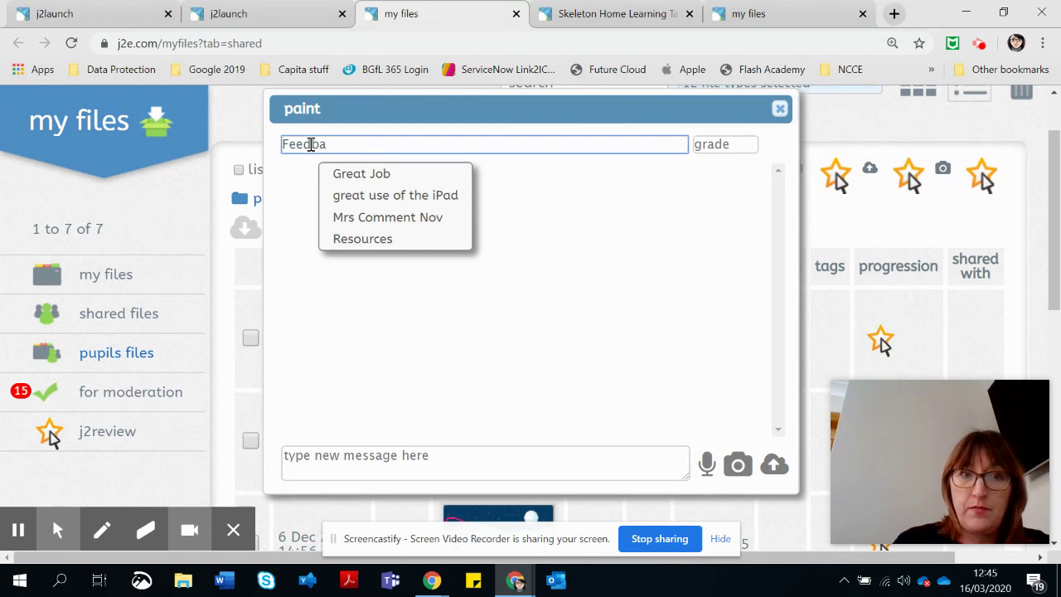
{"action": "key", "text": "BackSpace"}
{"action": "key", "text": "BackSpace"}
{"action": "key", "text": "BackSpace"}
{"action": "key", "text": "BackSpace"}
{"action": "key", "text": "BackSpace"}
{"action": "key", "text": "BackSpace"}
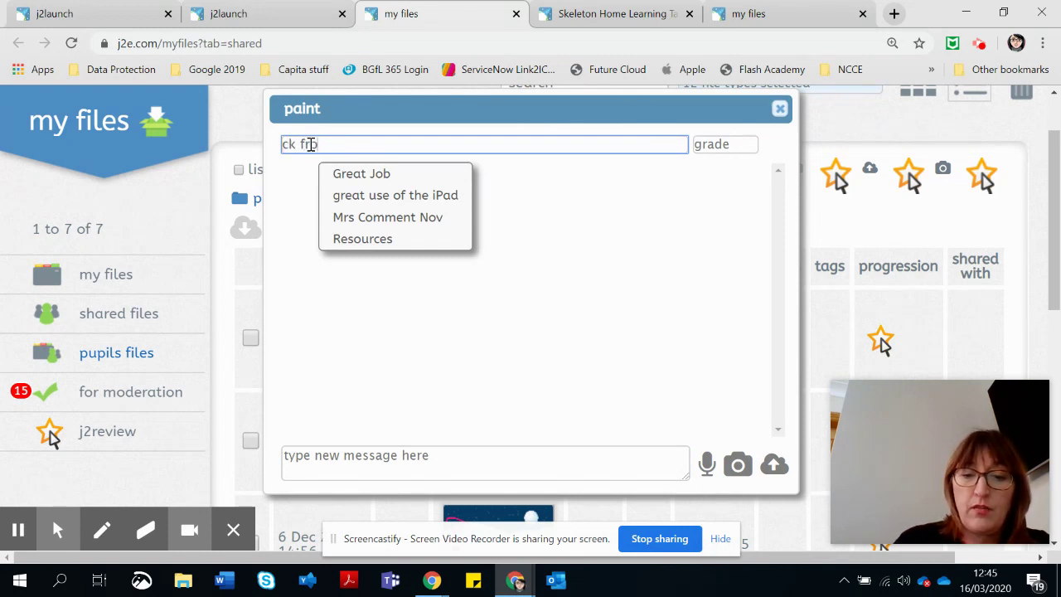
{"action": "key", "text": "BackSpace"}
{"action": "key", "text": "BackSpace"}
{"action": "key", "text": "BackSpace"}
{"action": "key", "text": "BackSpace"}
{"action": "key", "text": "BackSpace"}
{"action": "key", "text": "BackSpace"}
{"action": "key", "text": "BackSpace"}
{"action": "key", "text": "BackSpace"}
{"action": "key", "text": "BackSpace"}
{"action": "key", "text": "BackSpace"}
{"action": "key", "text": "BackSpace"}
{"action": "key", "text": "BackSpace"}
{"action": "key", "text": "BackSpace"}
{"action": "key", "text": "BackSpace"}
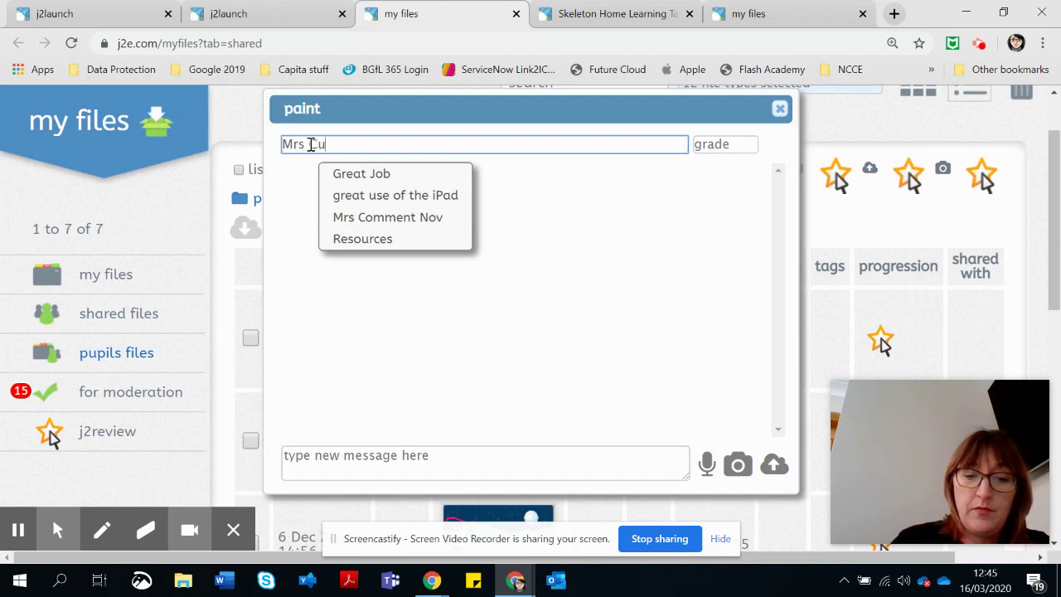
{"action": "key", "text": "ctrl+a"}
{"action": "key", "text": "BackSpace"}
Send the feedback message "Great use of colour and reseacrch." in the paint file's conversation
{"action": "left_click", "coordinate": [407, 452]}
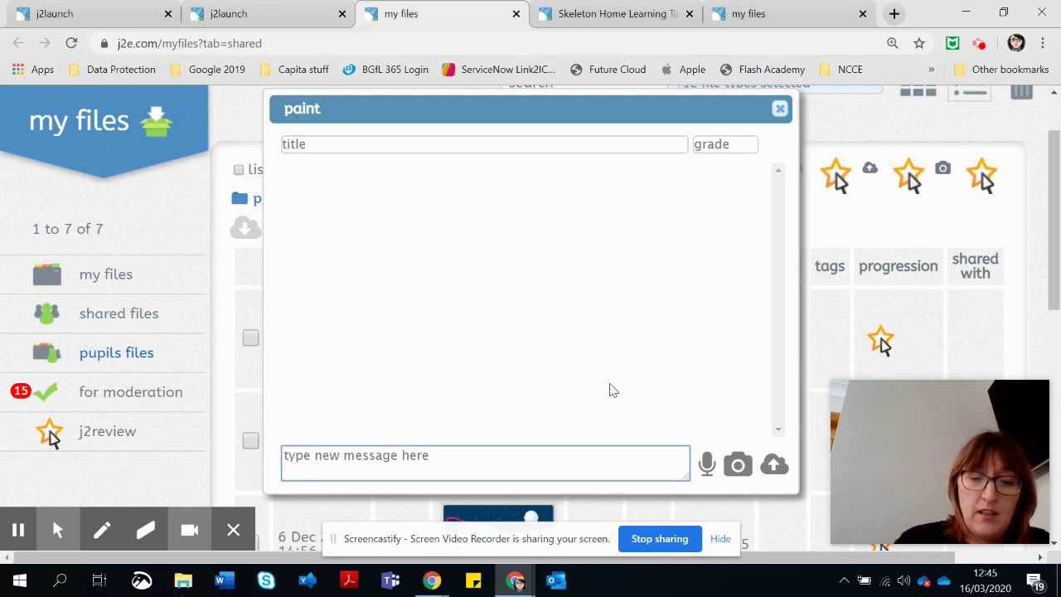
{"action": "type", "text": "Gre"}
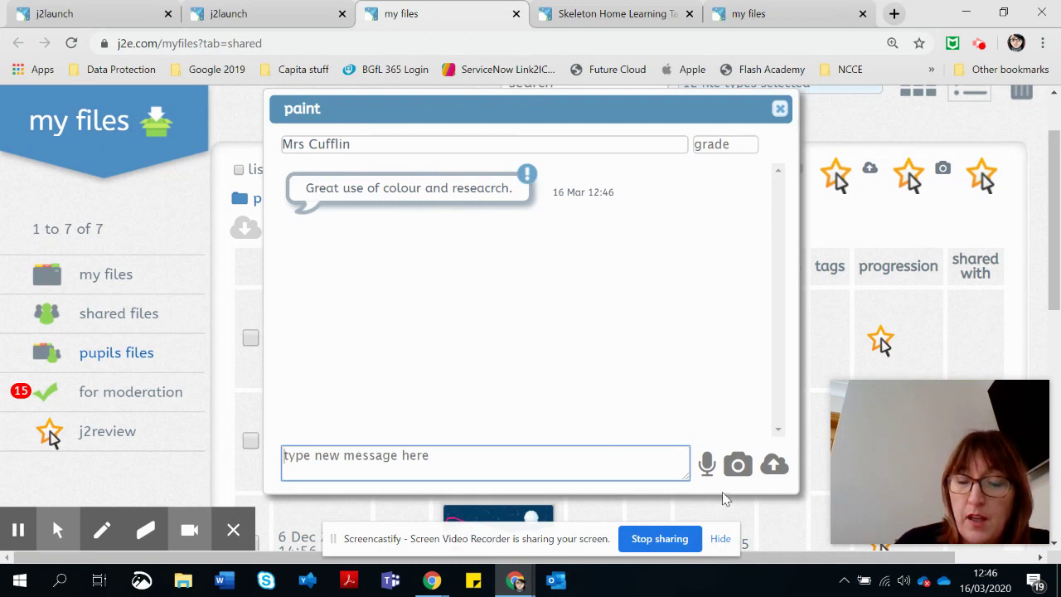
Record a voice message in the paint file's conversation, and play it back before closing the conversation
{"action": "left_click", "coordinate": [706, 462]}
{"action": "left_click_drag", "start_coordinate": [771, 387], "coordinate": [538, 285]}
{"action": "left_click", "coordinate": [528, 377]}
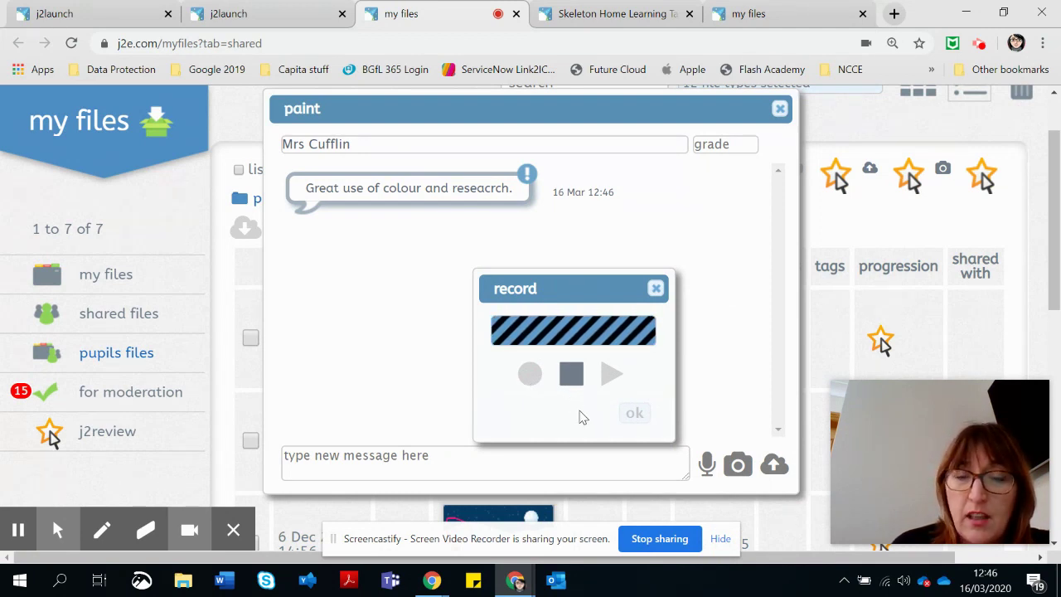
{"action": "left_click", "coordinate": [571, 375]}
{"action": "left_click", "coordinate": [633, 412]}
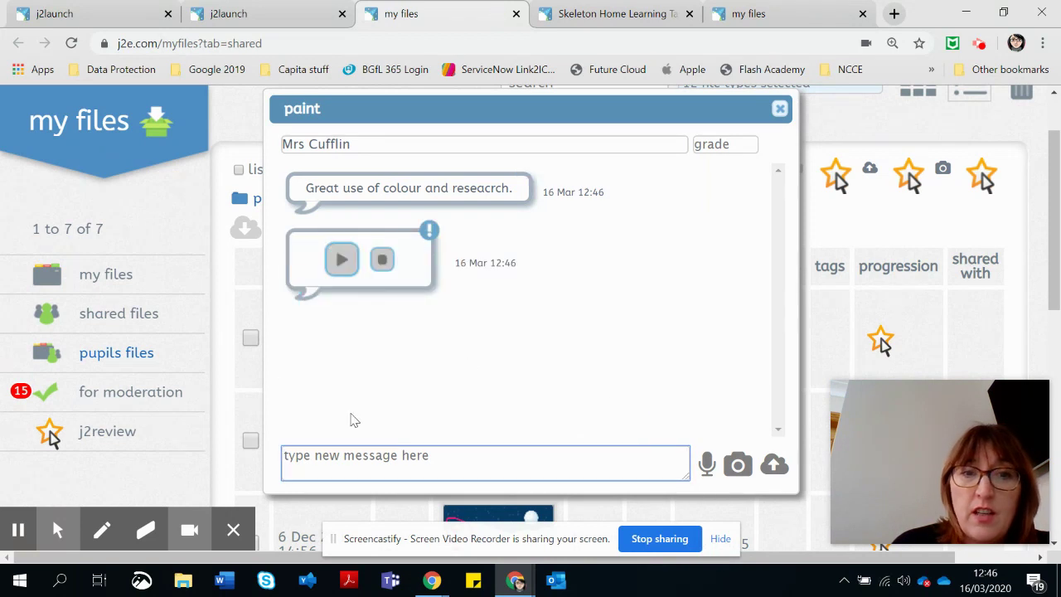
{"action": "left_click", "coordinate": [342, 249]}
{"action": "left_click", "coordinate": [779, 109]}
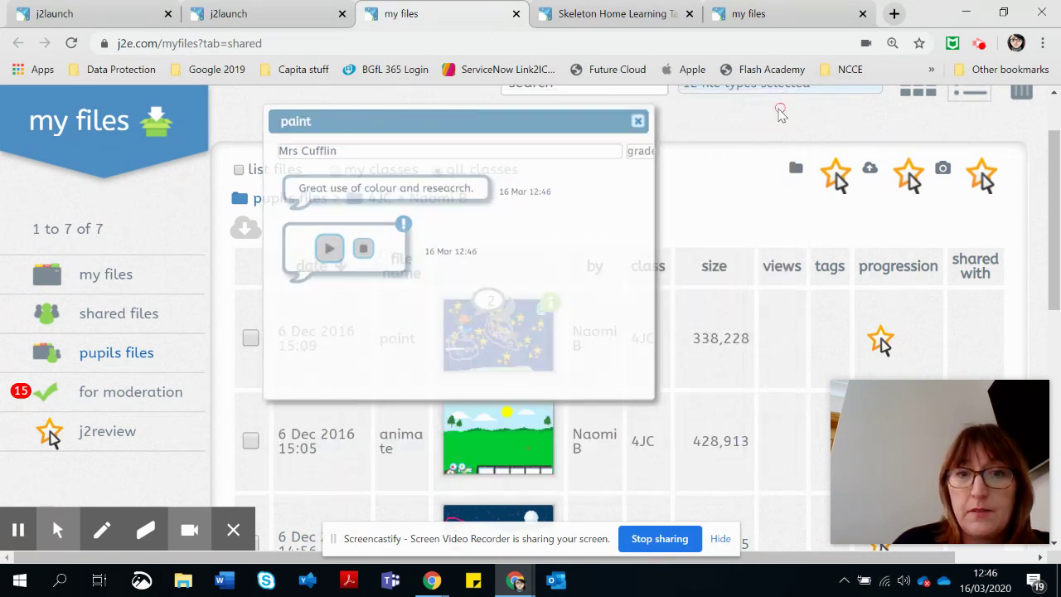
Return to class 4JC and view the conversation on the Digestive System EJ AND ME file flagged in the second pupil's folder
{"action": "left_click", "coordinate": [379, 198]}
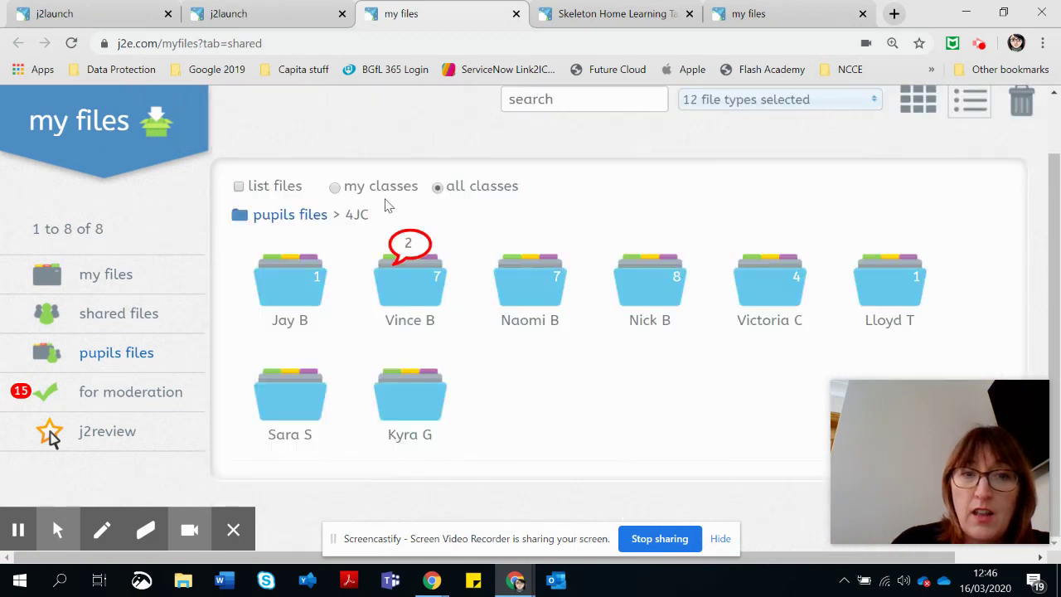
{"action": "left_click", "coordinate": [416, 247]}
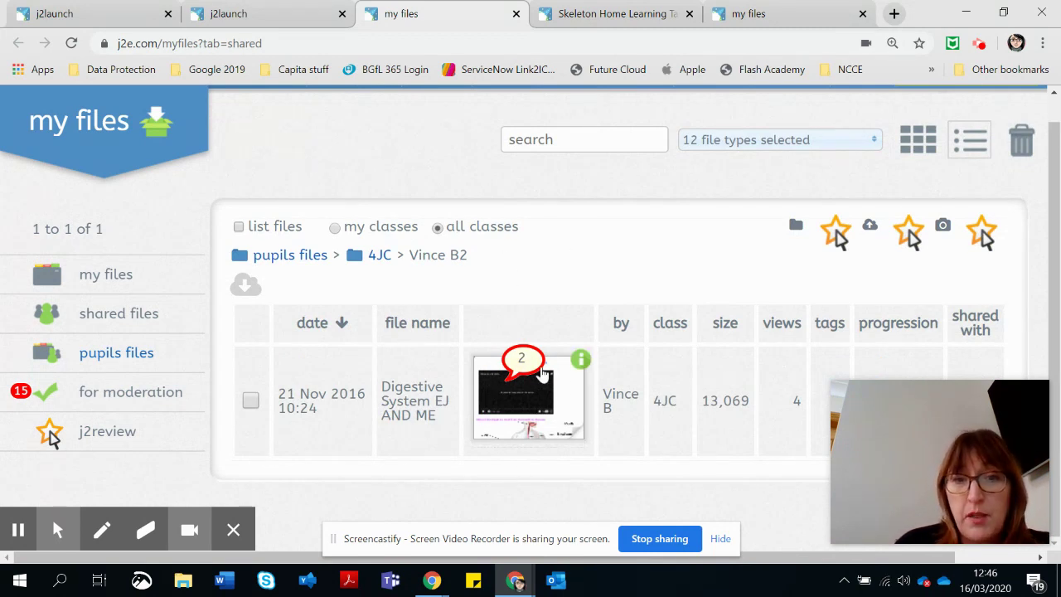
{"action": "left_click", "coordinate": [535, 368]}
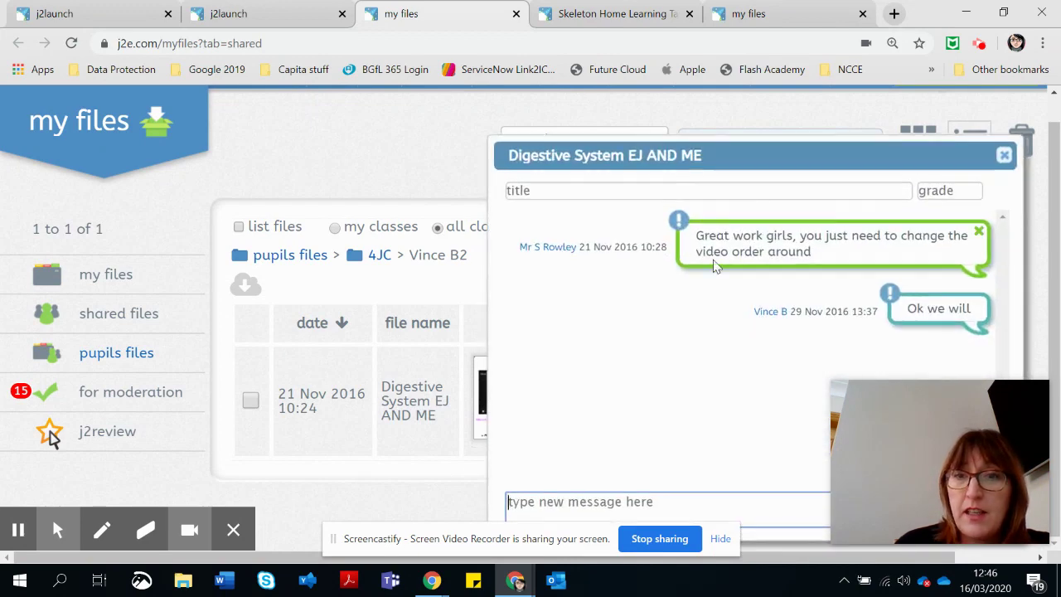
{"action": "left_click_drag", "start_coordinate": [732, 154], "coordinate": [585, 122]}
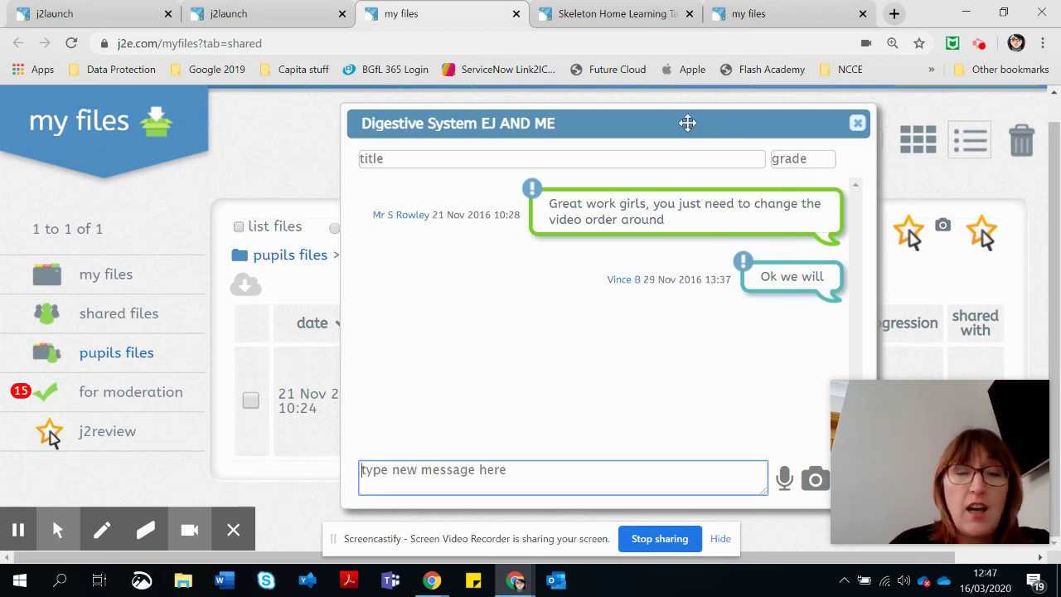
{"action": "left_click_drag", "start_coordinate": [748, 133], "coordinate": [715, 115]}
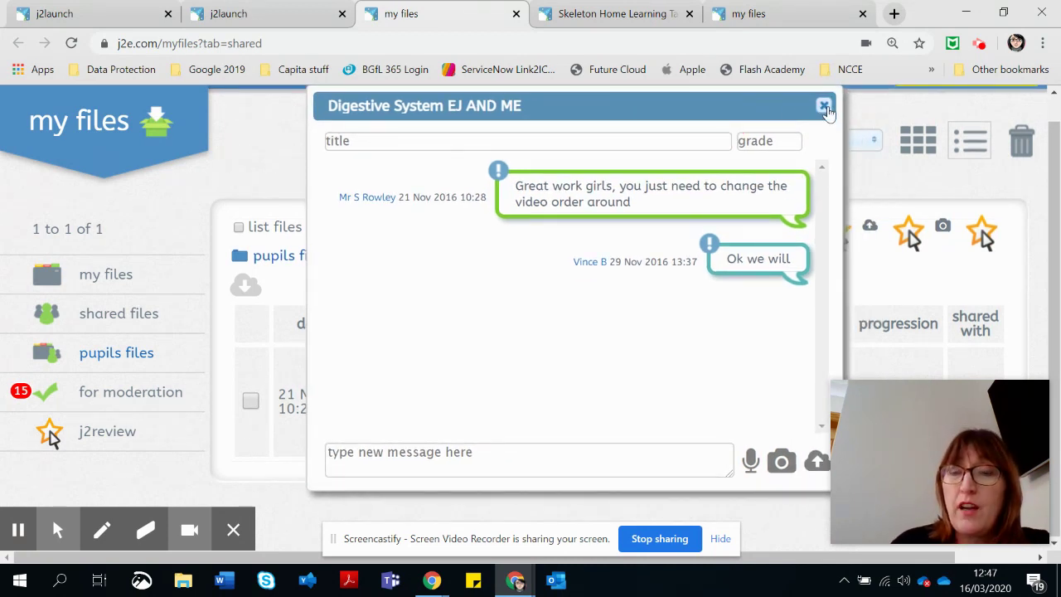